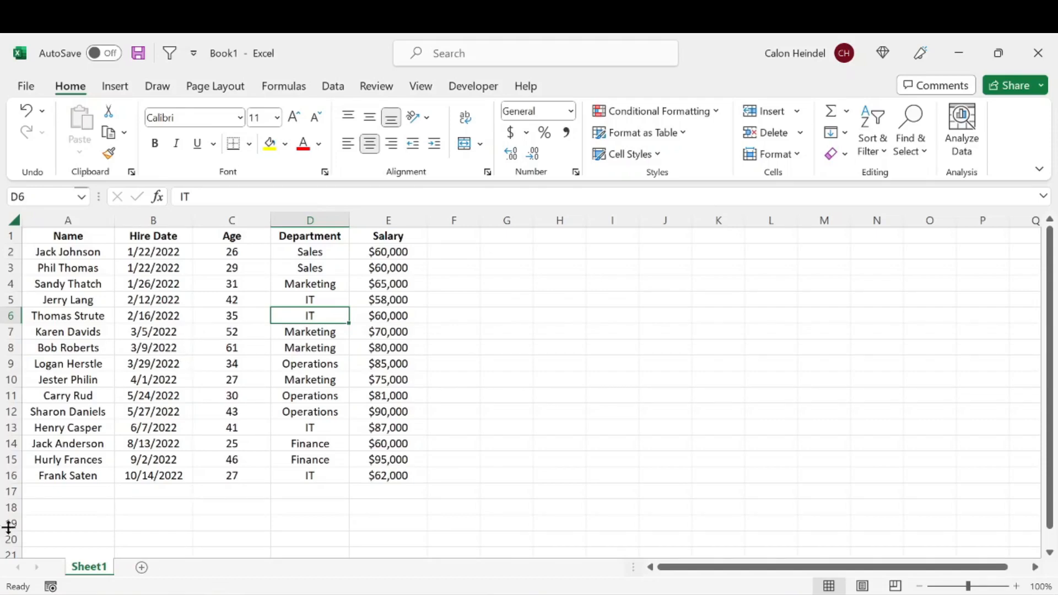
# Examine the employee list's column headings and the records beneath them in A1:E16.
pyautogui.click(64, 503)
pyautogui.click(157, 394)
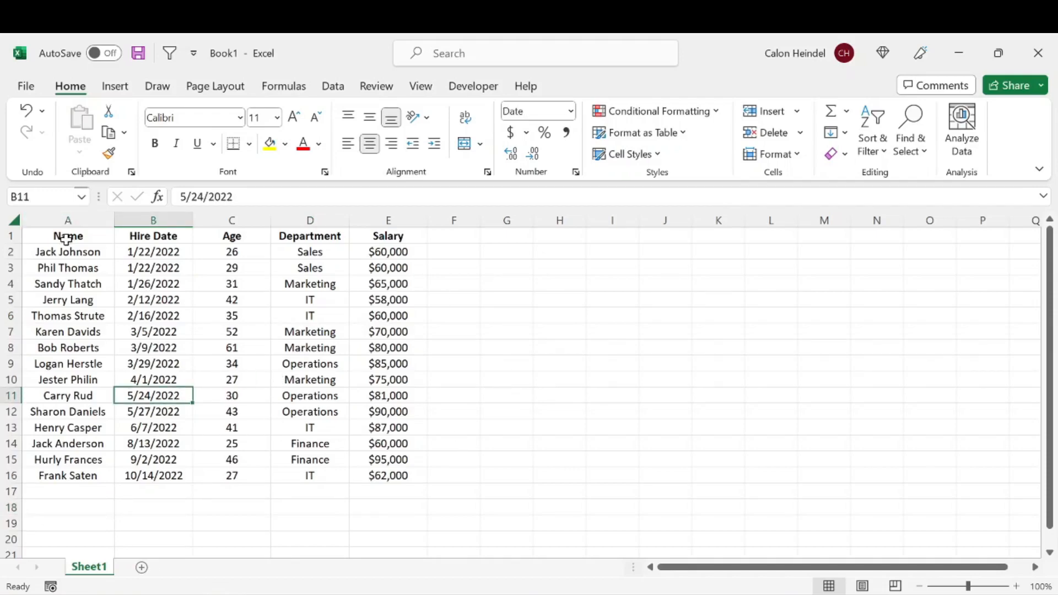
pyautogui.moveTo(65, 258); pyautogui.dragTo(321, 471)
pyautogui.hotkey('ctrl', 'shift', 'End')
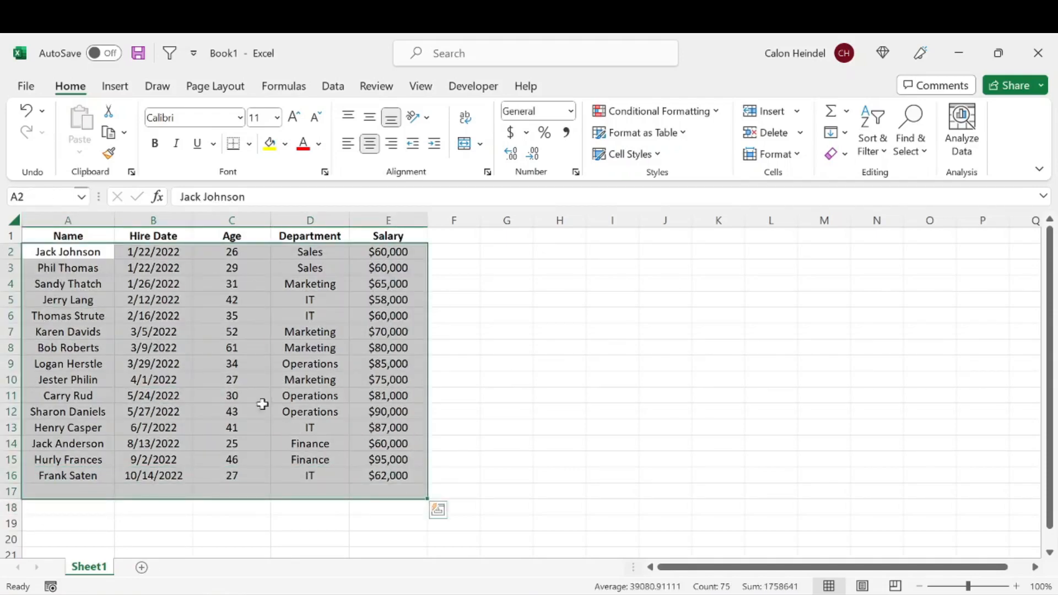
pyautogui.click(259, 397)
pyautogui.click(78, 236)
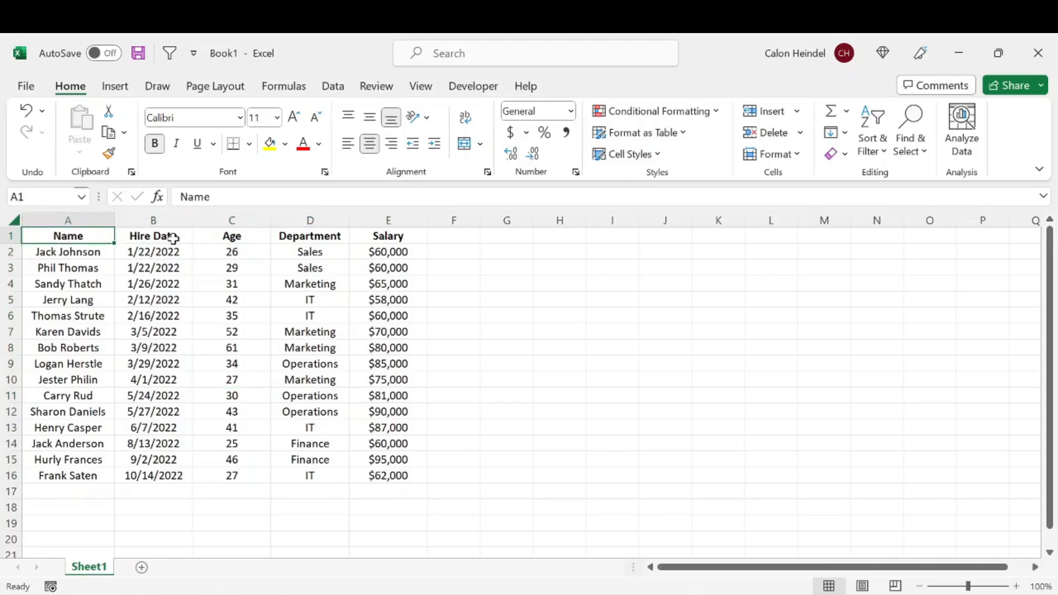
pyautogui.click(172, 237)
pyautogui.click(245, 237)
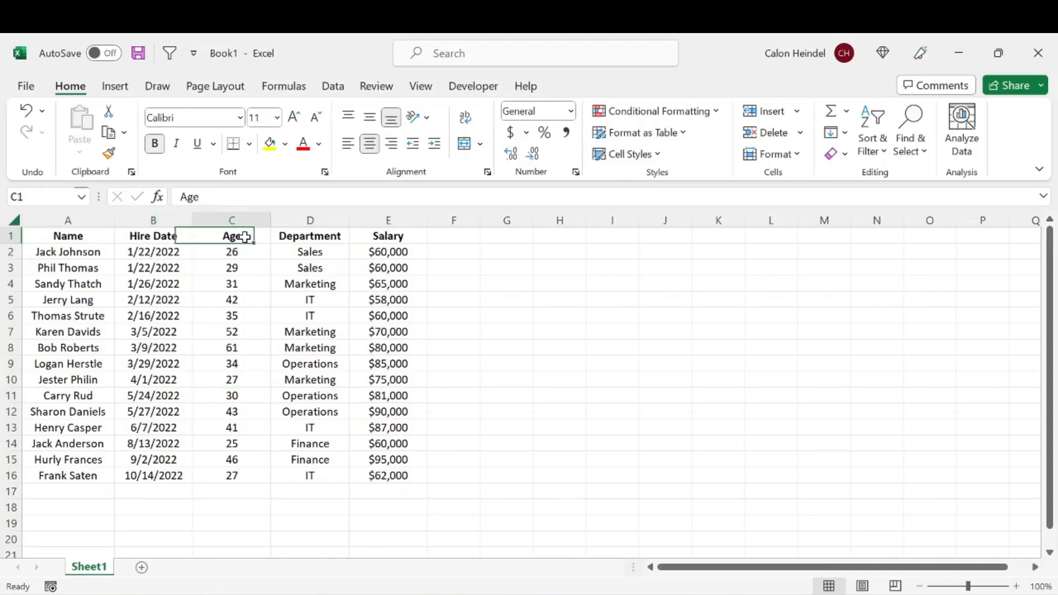
pyautogui.click(303, 236)
pyautogui.click(407, 234)
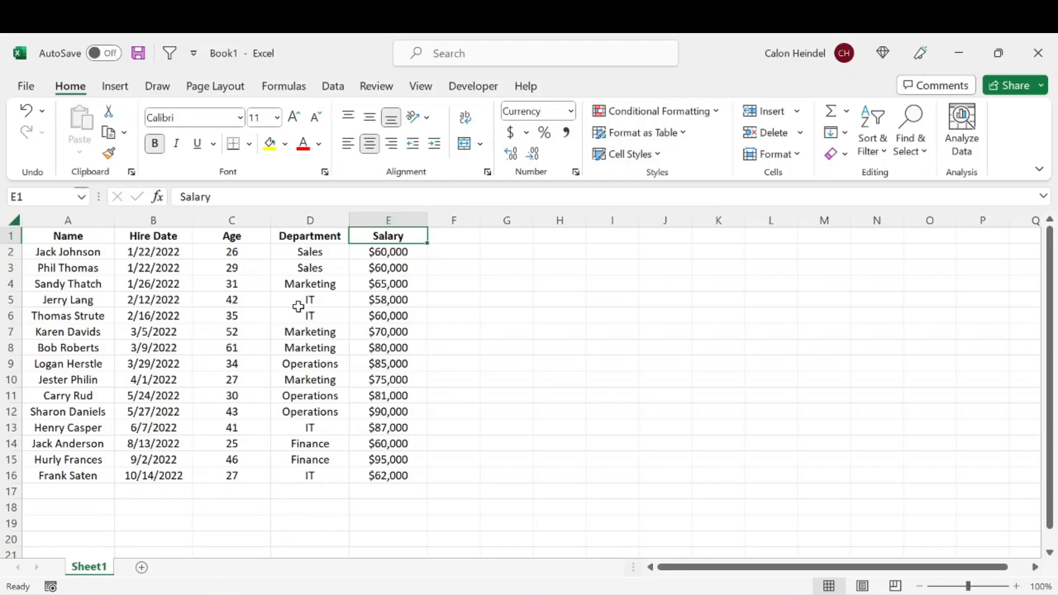
pyautogui.moveTo(113, 252); pyautogui.dragTo(399, 479)
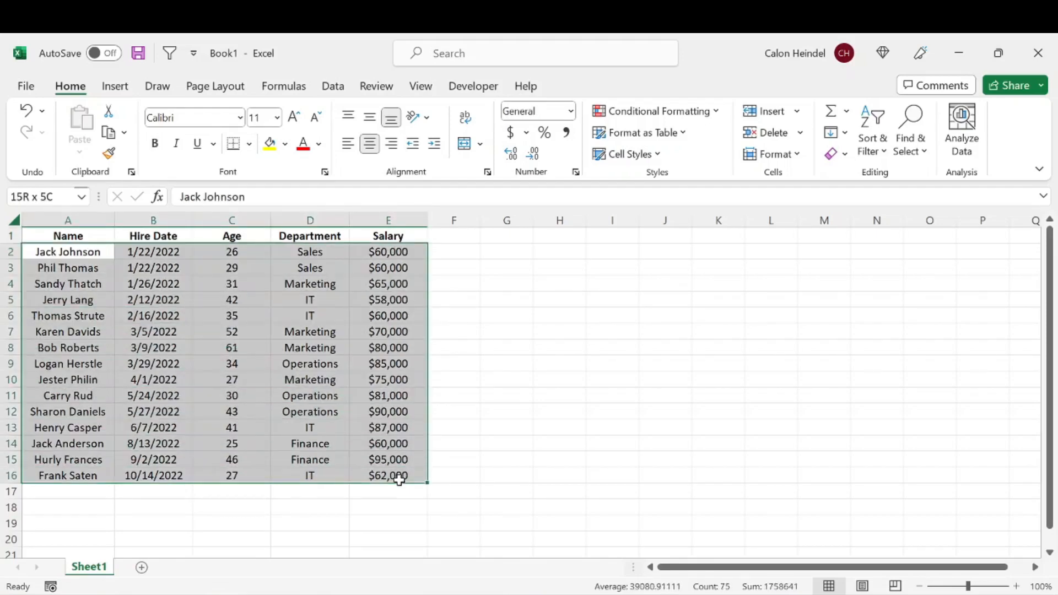
pyautogui.moveTo(84, 233); pyautogui.dragTo(355, 236)
pyautogui.click(140, 379)
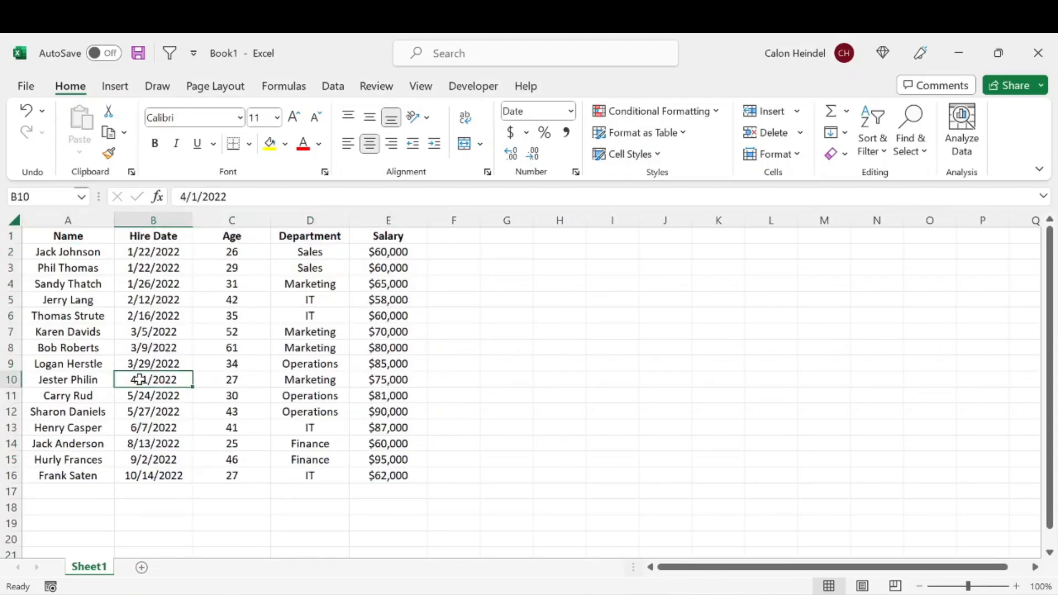
pyautogui.click(102, 268)
pyautogui.click(174, 281)
pyautogui.click(242, 269)
pyautogui.click(385, 268)
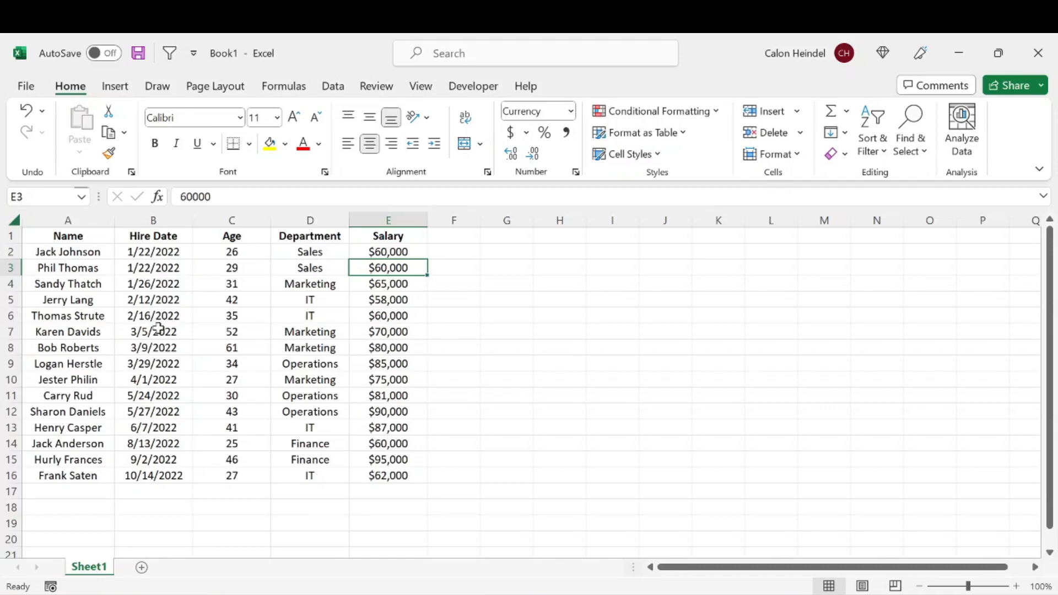
pyautogui.click(221, 316)
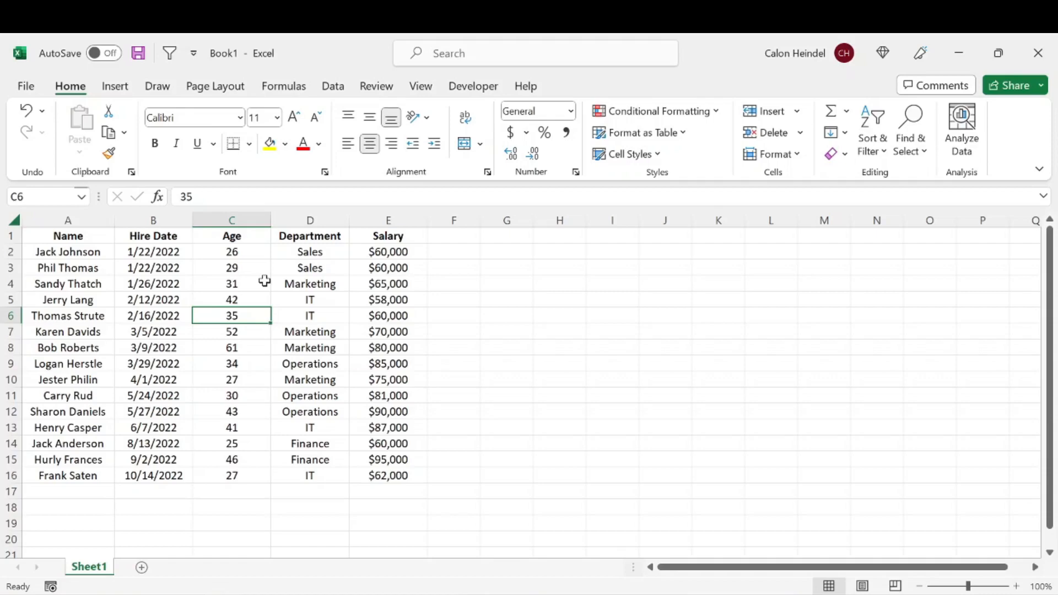
pyautogui.press('Left')
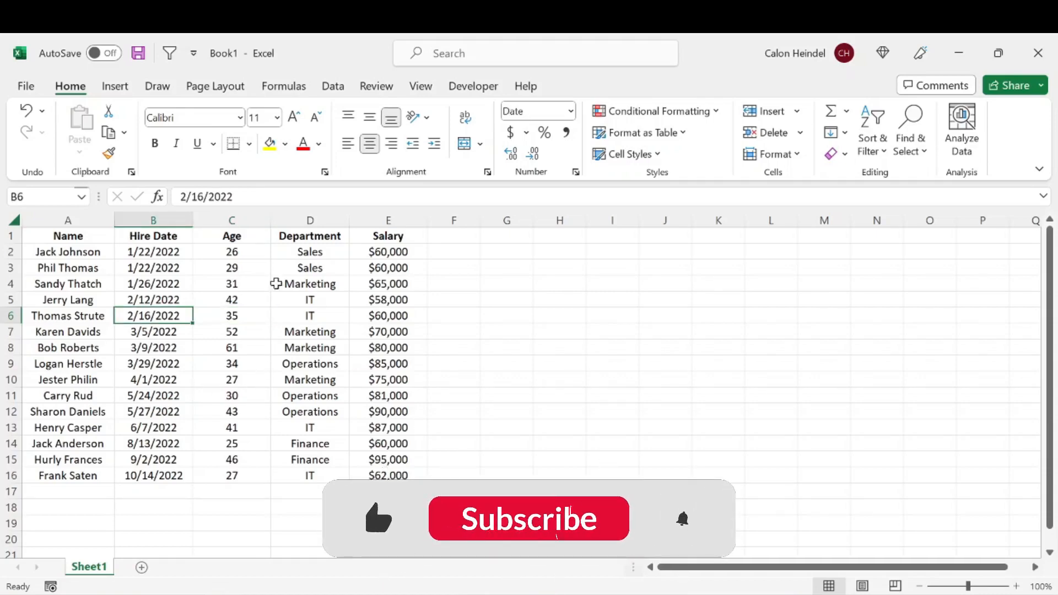
pyautogui.click(219, 282)
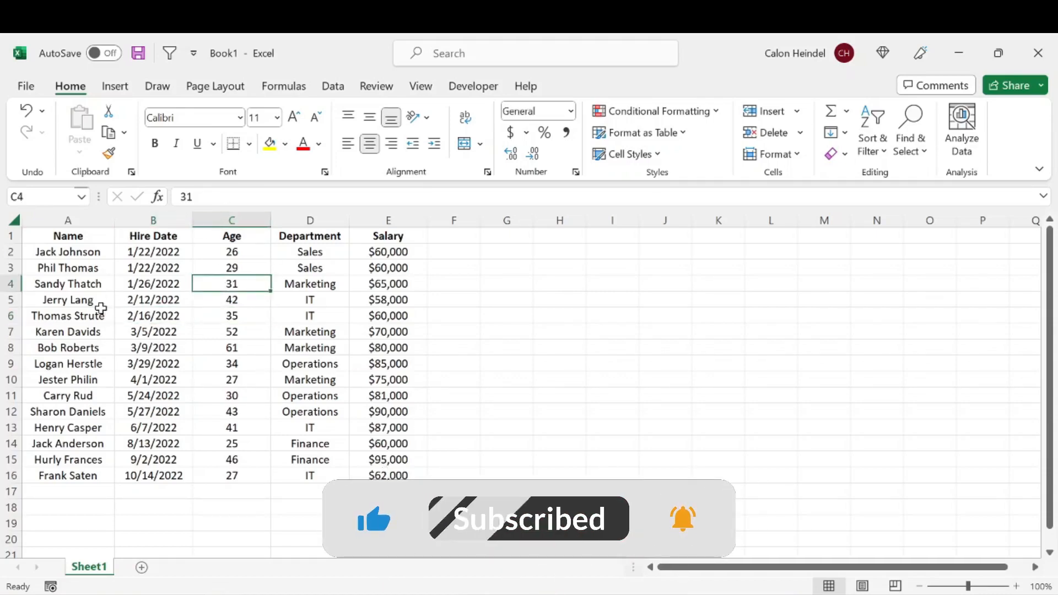
pyautogui.moveTo(50, 233); pyautogui.dragTo(387, 475)
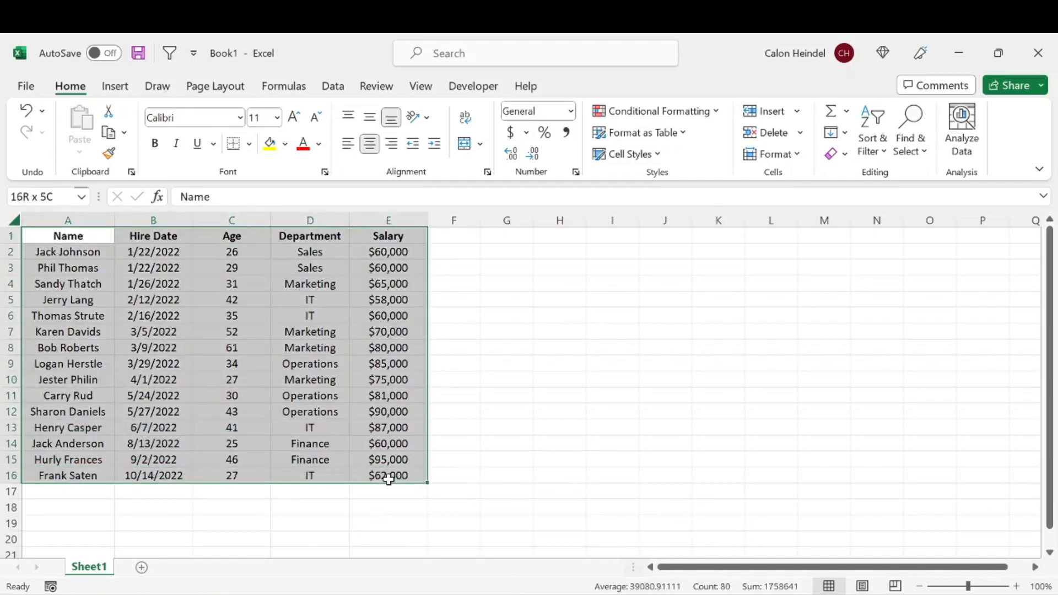
# Format the employee list in A1:E16 as a table with headers, using a light blue style with a solid header row.
pyautogui.click(128, 328)
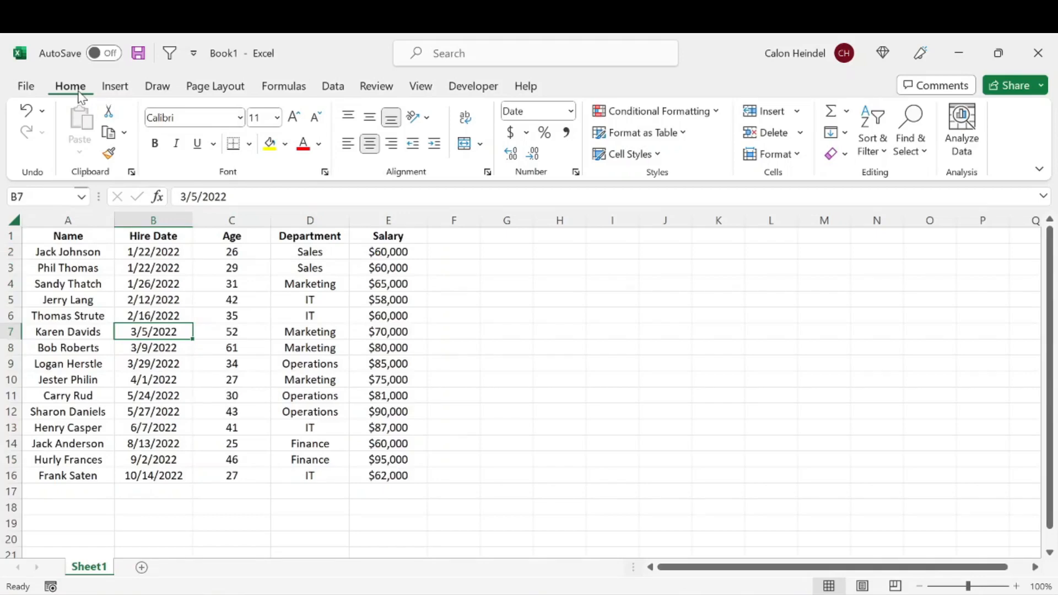
pyautogui.click(648, 145)
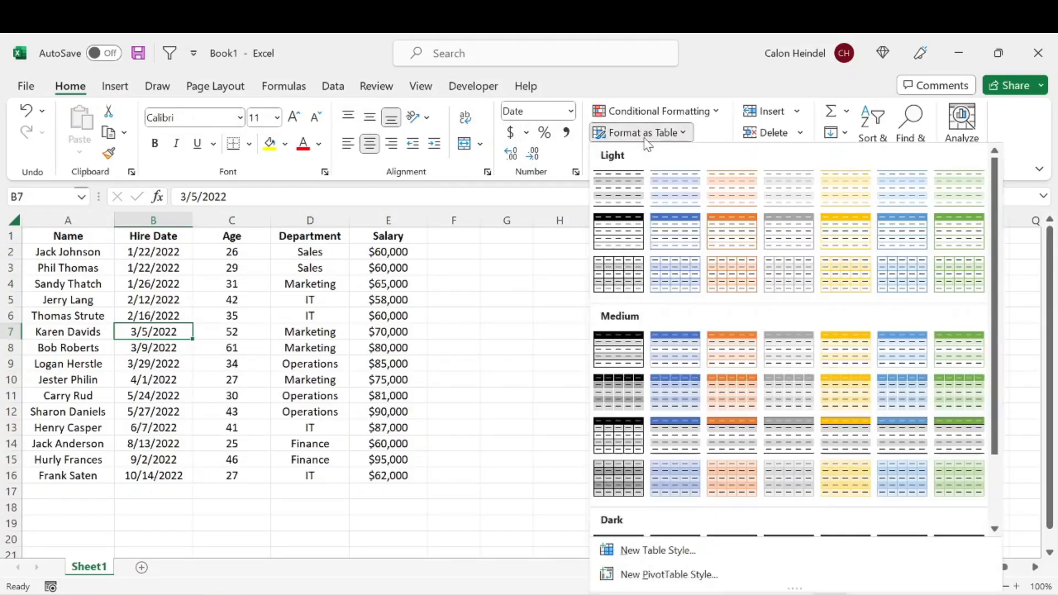
pyautogui.click(681, 234)
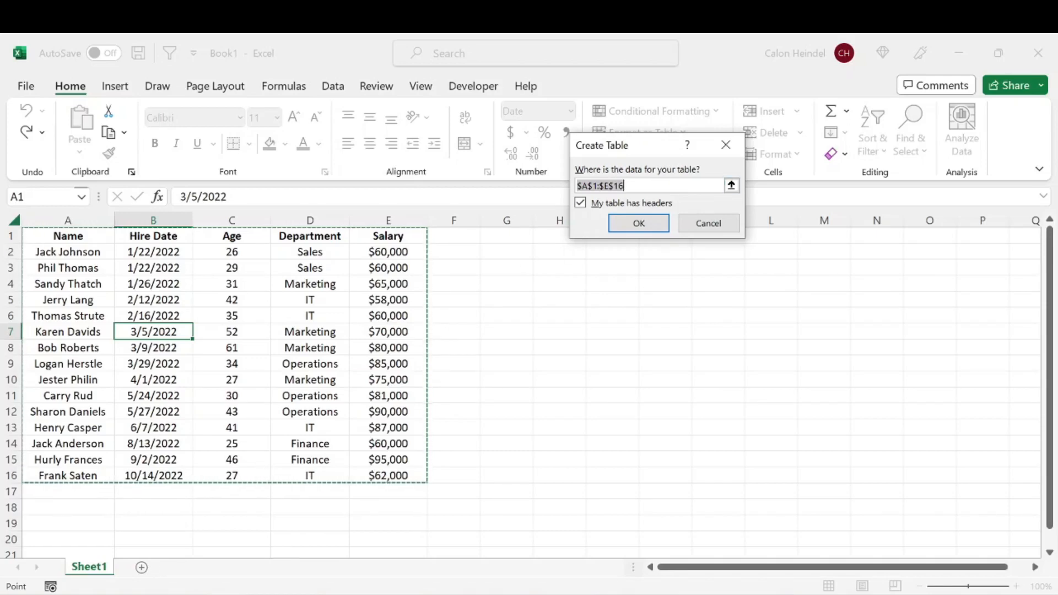
pyautogui.click(632, 226)
pyautogui.click(283, 315)
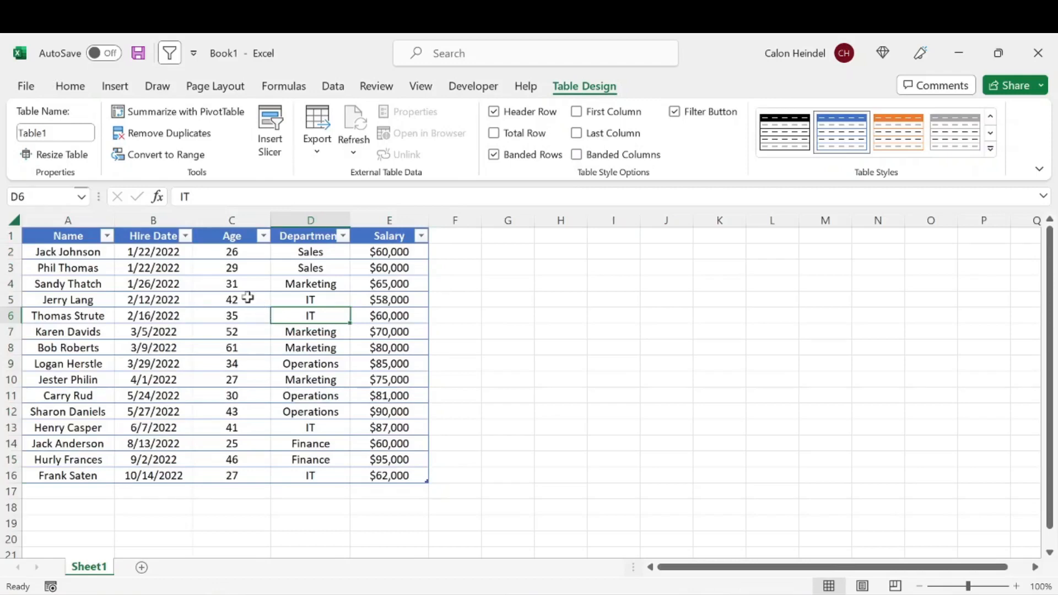
pyautogui.click(61, 220)
pyautogui.moveTo(132, 262); pyautogui.dragTo(401, 399)
pyautogui.click(303, 362)
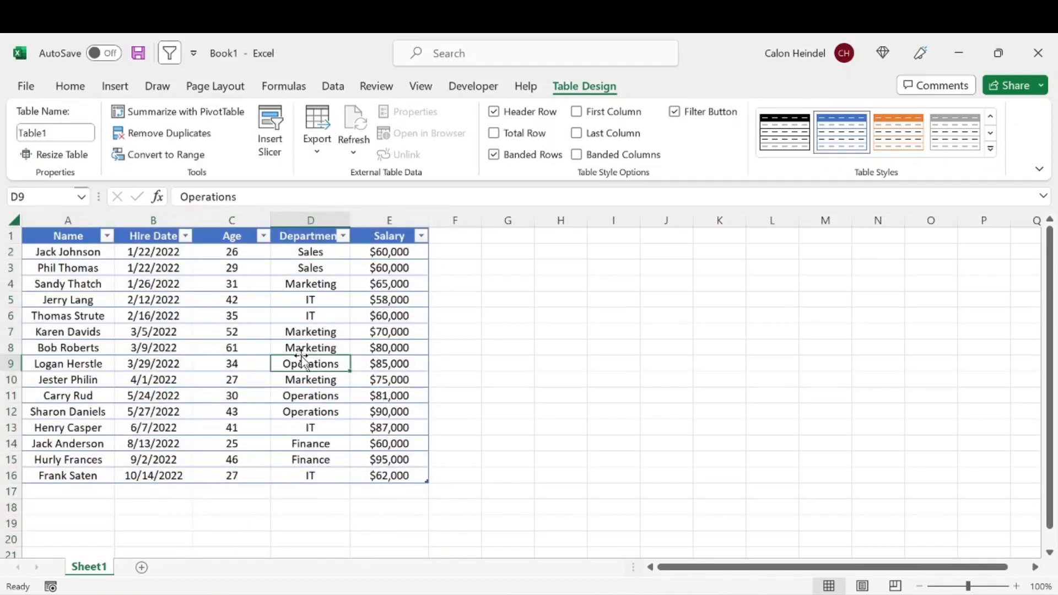
# Search the commands for "form" and open the data entry Form for the employee table.
pyautogui.click(200, 313)
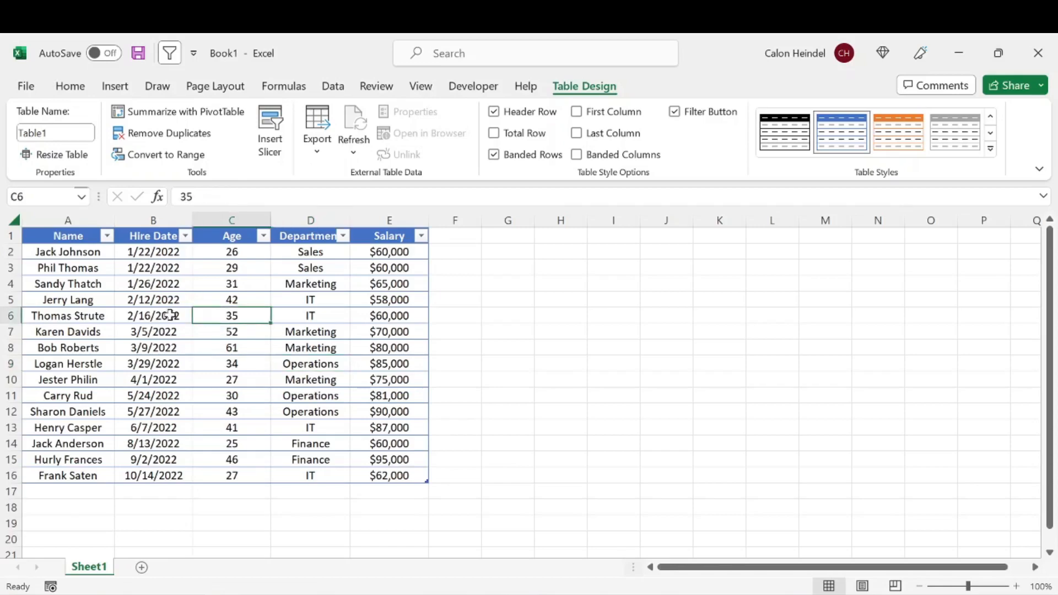
pyautogui.click(512, 55)
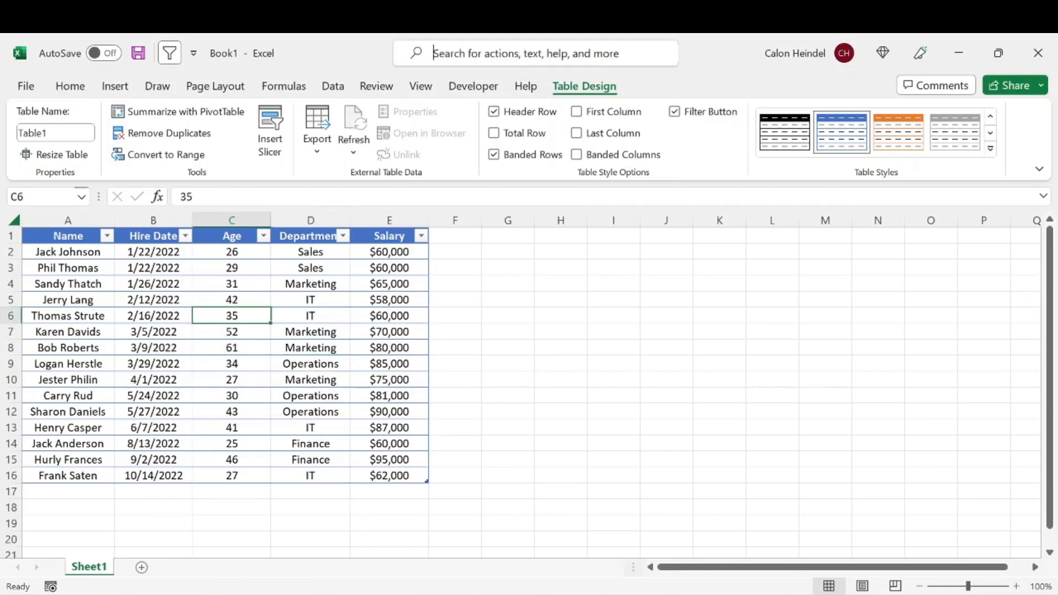
pyautogui.write('form')
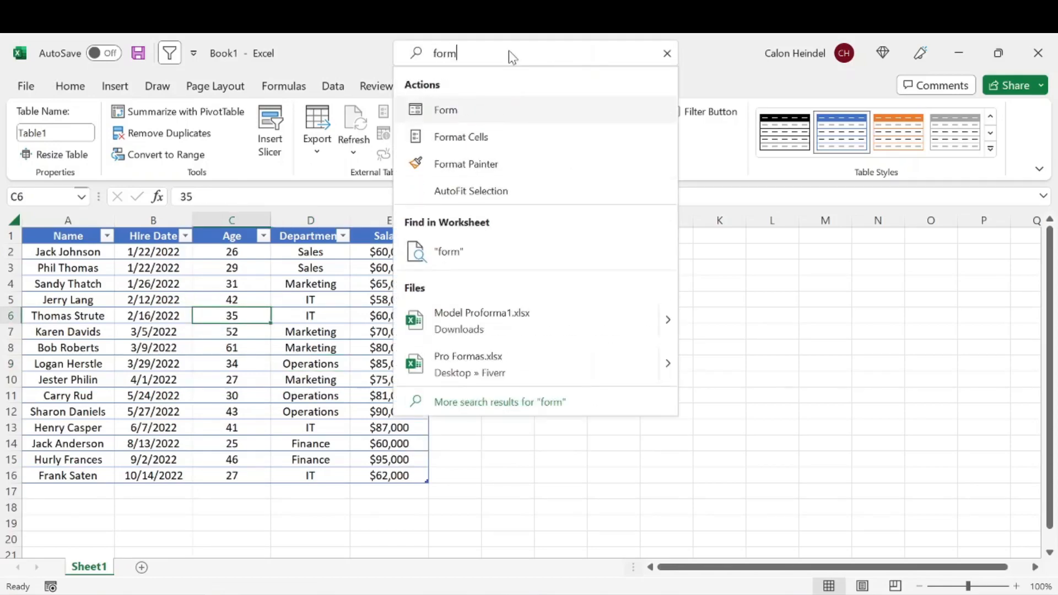
pyautogui.click(452, 114)
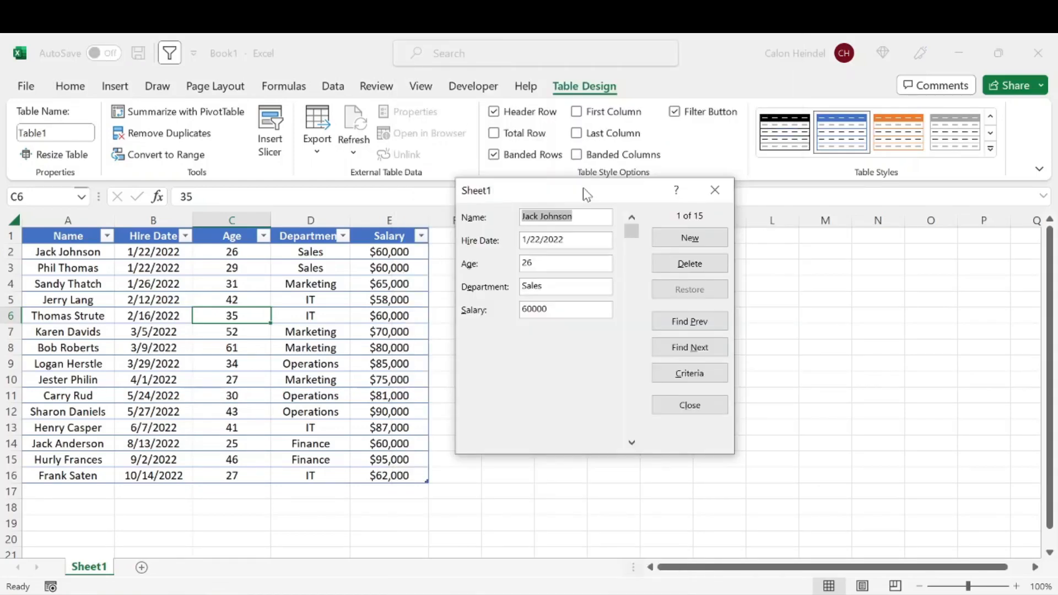
pyautogui.moveTo(583, 187); pyautogui.dragTo(577, 180)
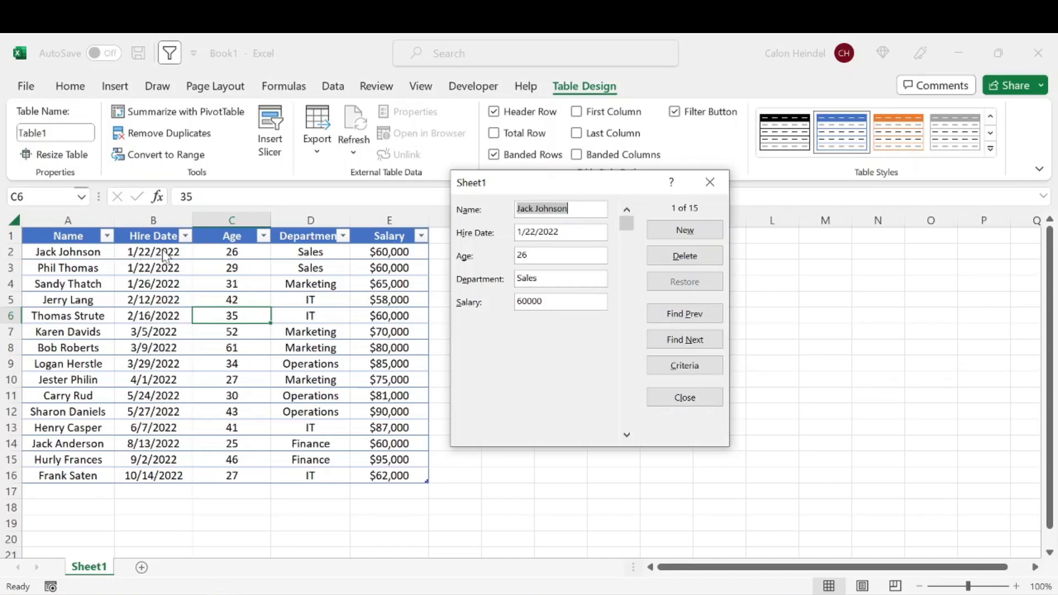
# Go through the first record's fields in the form and scroll through the records.
pyautogui.press('Tab')
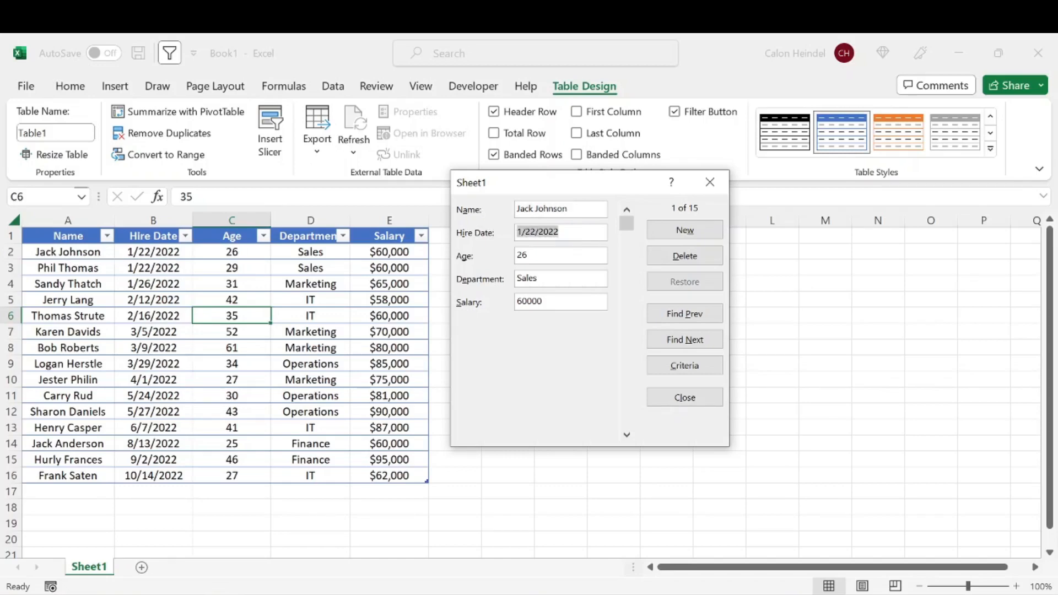
pyautogui.press('Tab')
pyautogui.press('Tab')
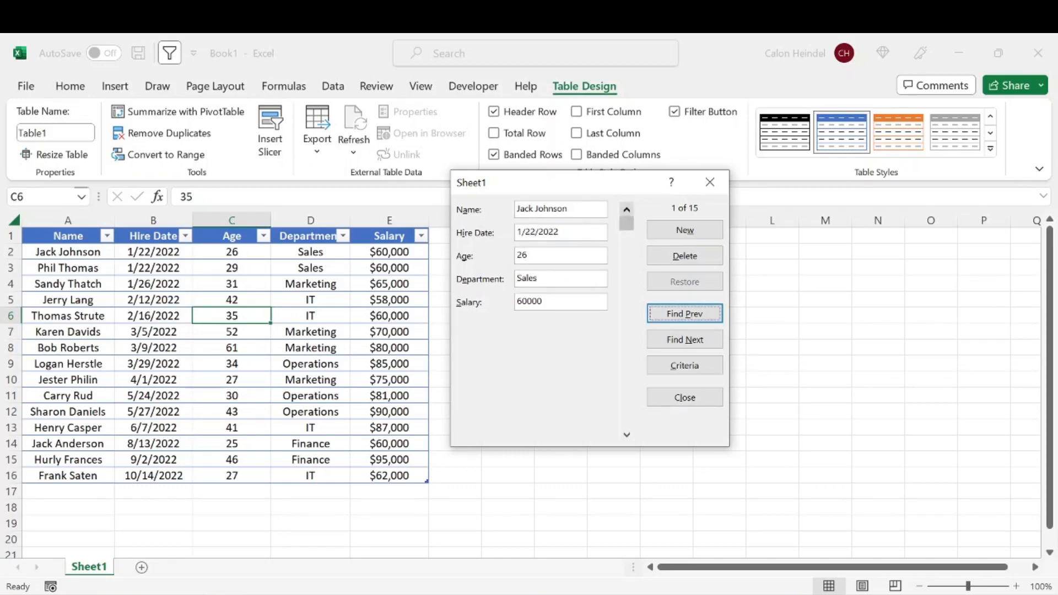
pyautogui.moveTo(627, 223); pyautogui.dragTo(628, 233)
pyautogui.moveTo(626, 434); pyautogui.dragTo(628, 432)
pyautogui.moveTo(626, 366); pyautogui.dragTo(627, 234)
# Browse forward to record 4 in the form, and back to record 2.
pyautogui.click(705, 345)
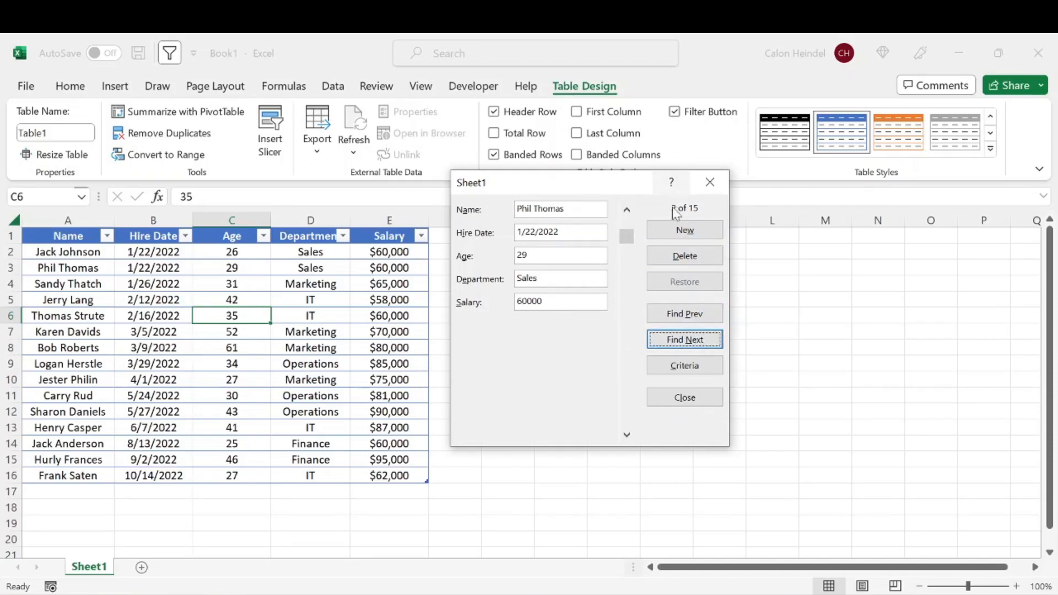
pyautogui.click(693, 341)
pyautogui.click(693, 341)
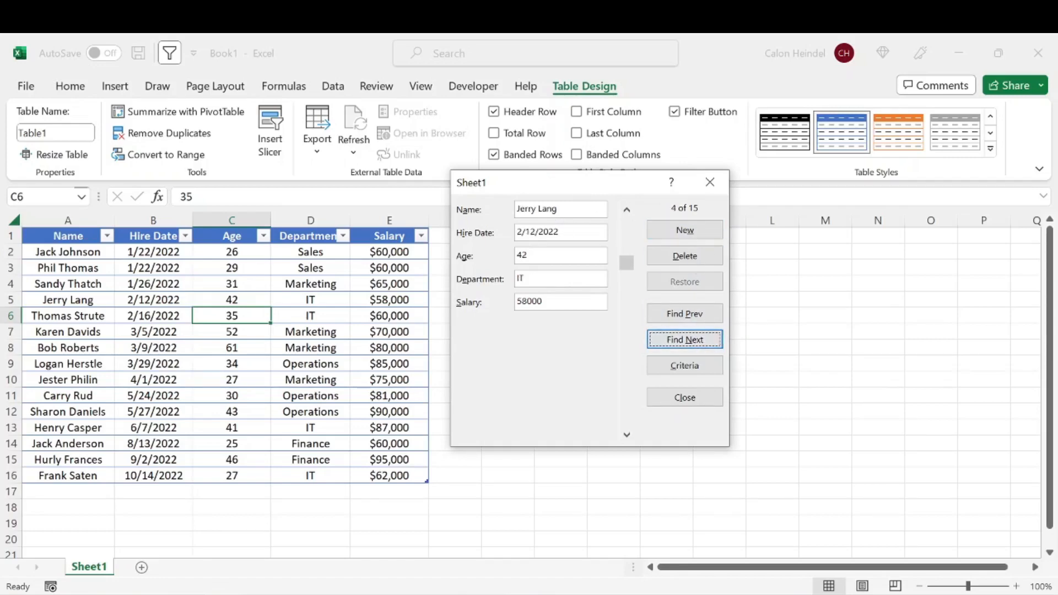
pyautogui.click(688, 313)
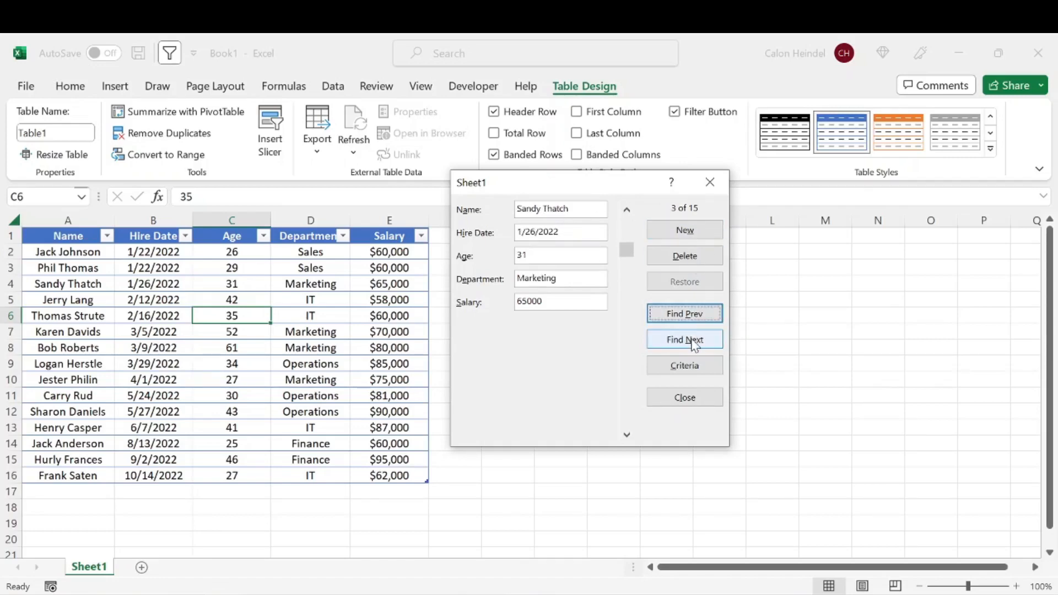
pyautogui.click(685, 313)
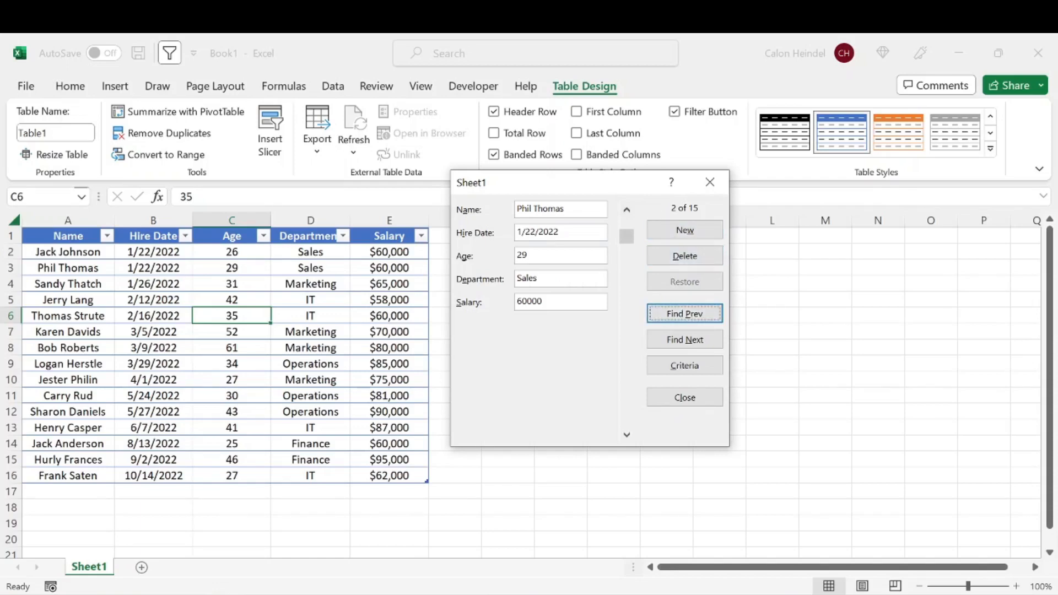
# Add an employee record with a full name, hire date 1/3/23, age 34, department Sales and salary 70000, and view it in the form.
pyautogui.click(682, 234)
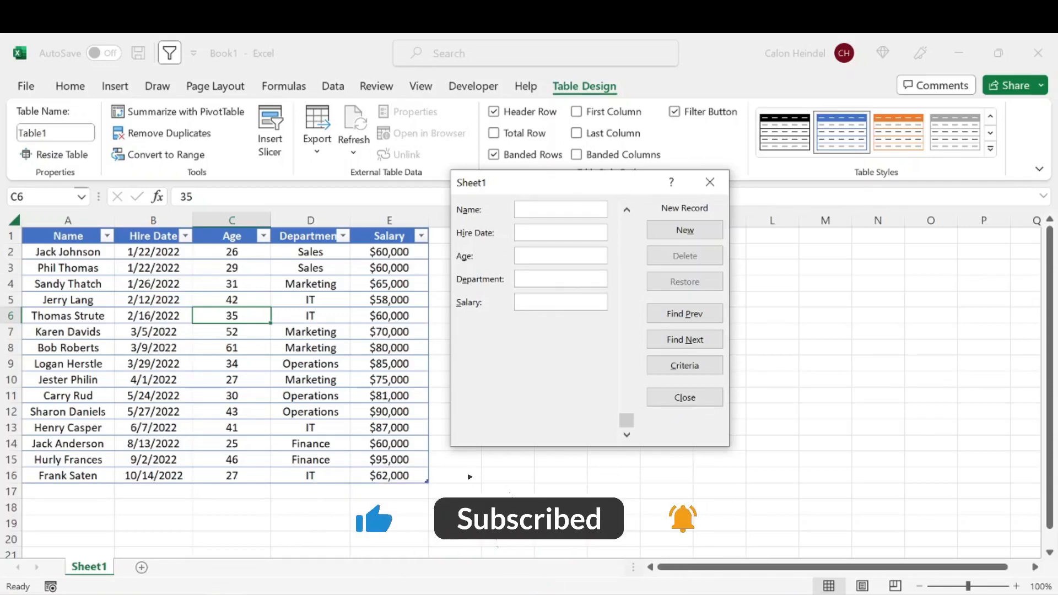
pyautogui.write('Doug')
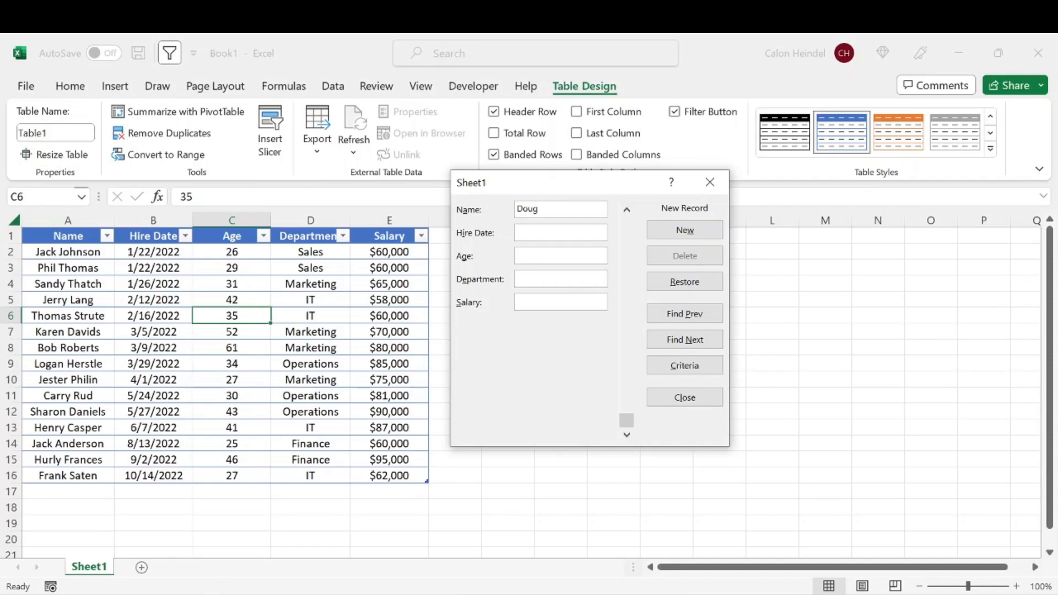
pyautogui.write(' Straton')
pyautogui.press('Tab')
pyautogui.write('1/3/23')
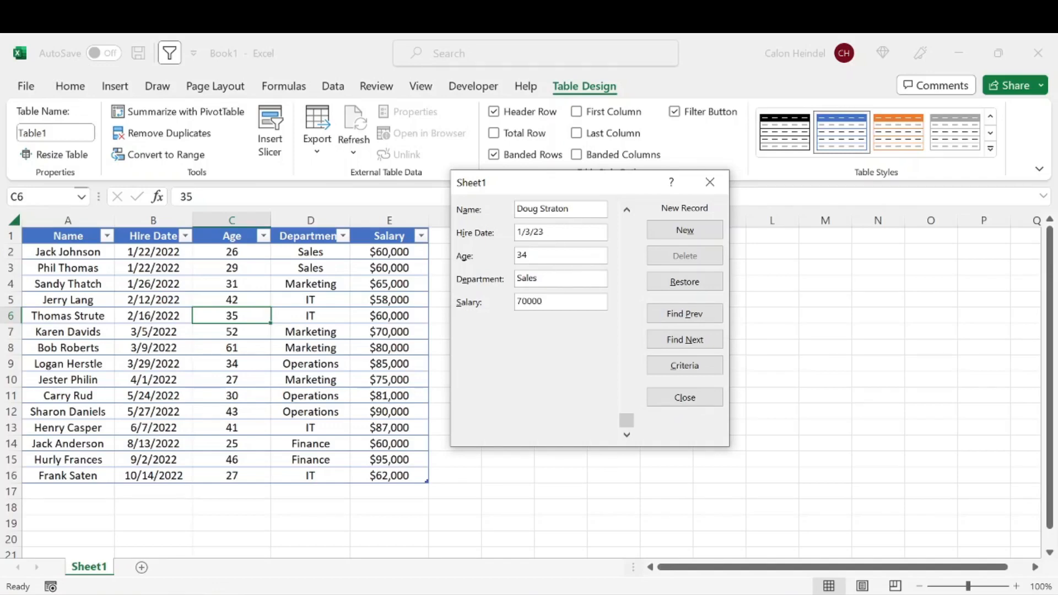
pyautogui.press('Return')
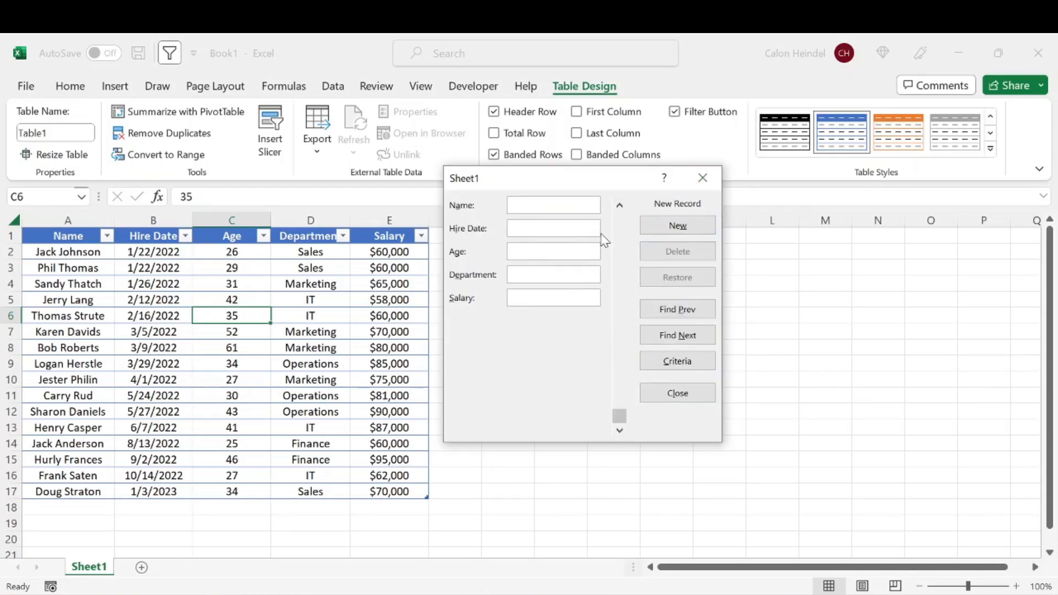
pyautogui.click(618, 207)
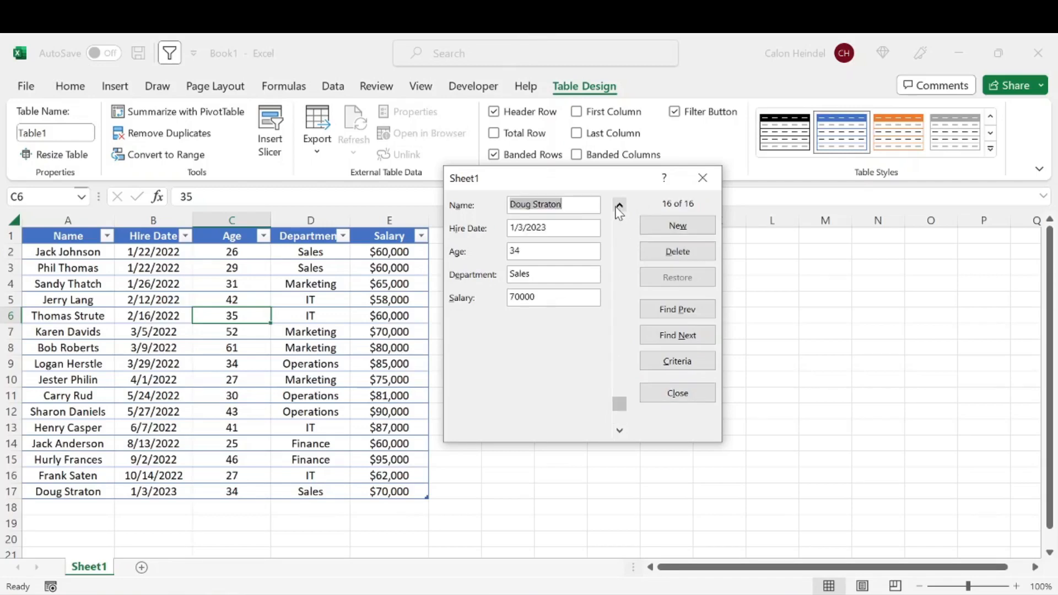
# Add a dummy record with Name "iba", Hire Date "bi", Age "b" and Department "abi", leaving Salary blank.
pyautogui.click(681, 226)
pyautogui.write('iba')
pyautogui.click(553, 251)
pyautogui.write('abiaxbis')
pyautogui.click(553, 275)
pyautogui.write('abi')
pyautogui.click(553, 228)
pyautogui.write('b')
pyautogui.press('Tab')
pyautogui.write('ib')
pyautogui.press('Tab')
pyautogui.hotkey('shift', 'Tab')
pyautogui.hotkey('shift', 'Tab')
pyautogui.write('bi')
pyautogui.press('Tab')
pyautogui.write('b')
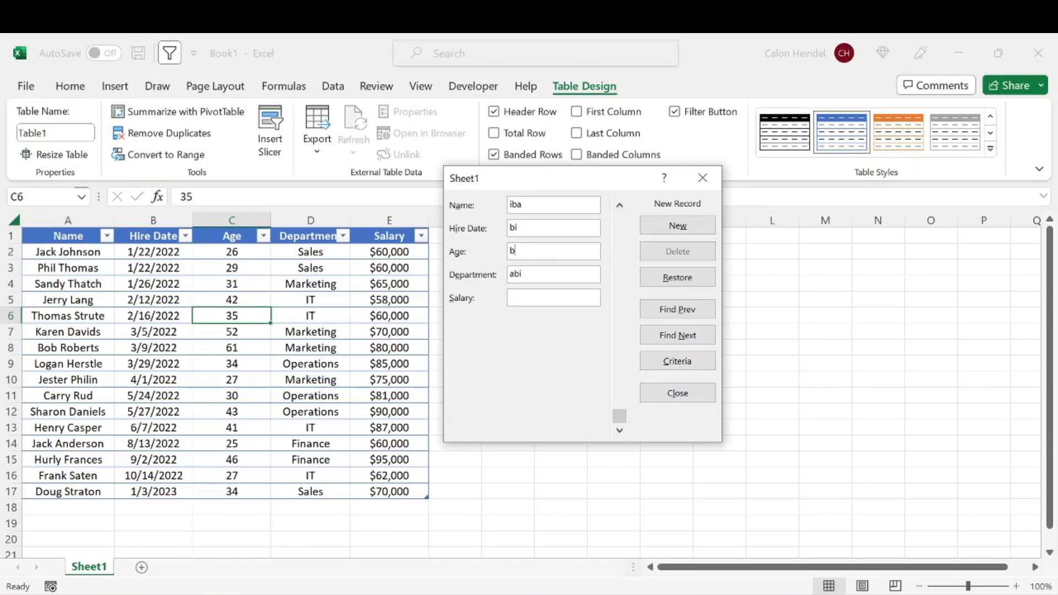
pyautogui.press('Return')
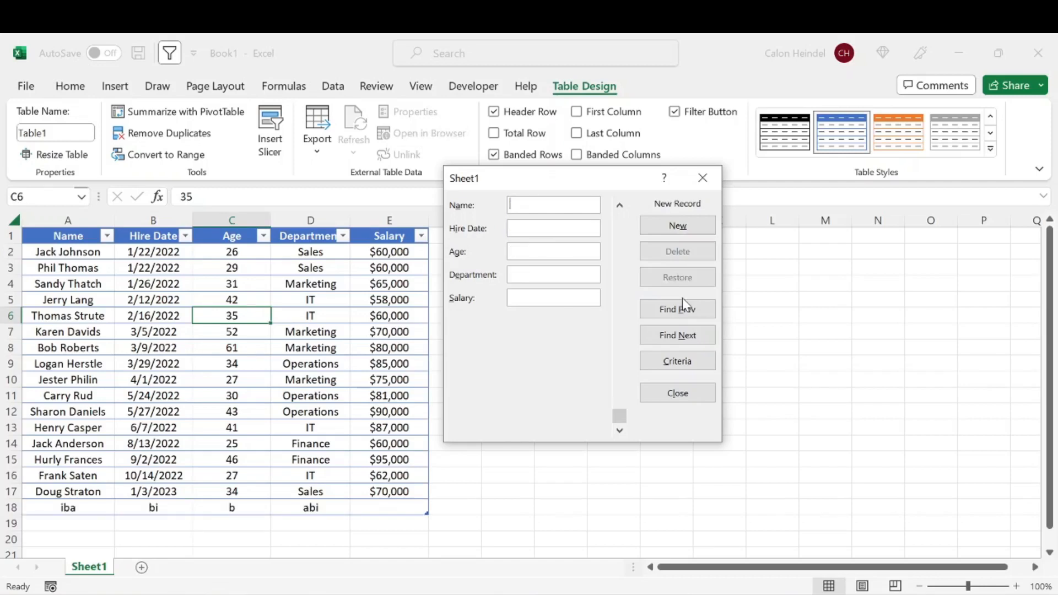
# Browse to the dummy record named "iba" in the form and permanently delete it.
pyautogui.click(618, 209)
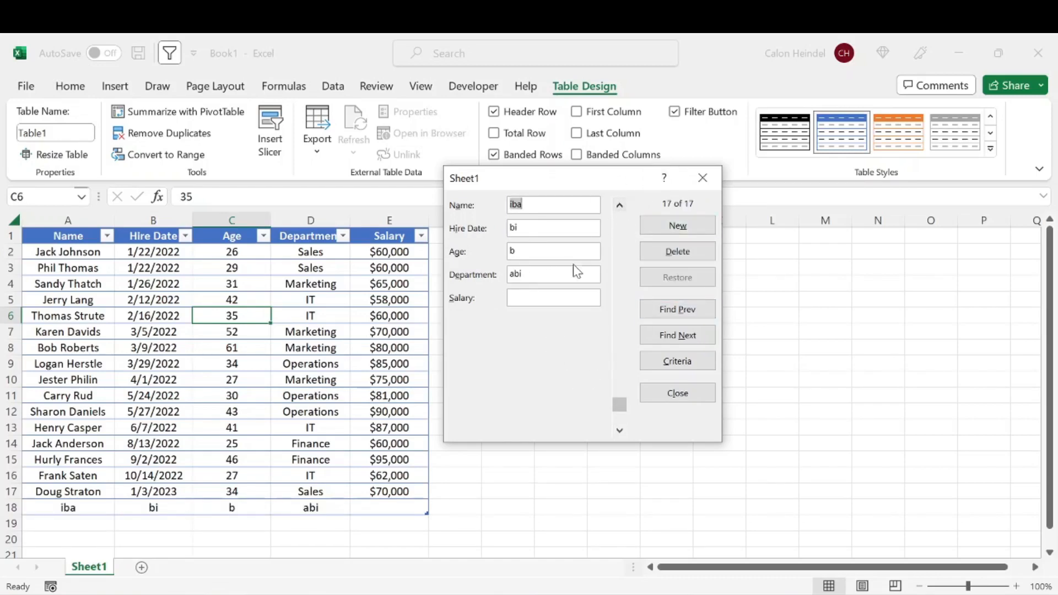
pyautogui.click(690, 309)
pyautogui.click(689, 309)
pyautogui.click(690, 310)
pyautogui.click(690, 331)
pyautogui.click(690, 330)
pyautogui.click(691, 334)
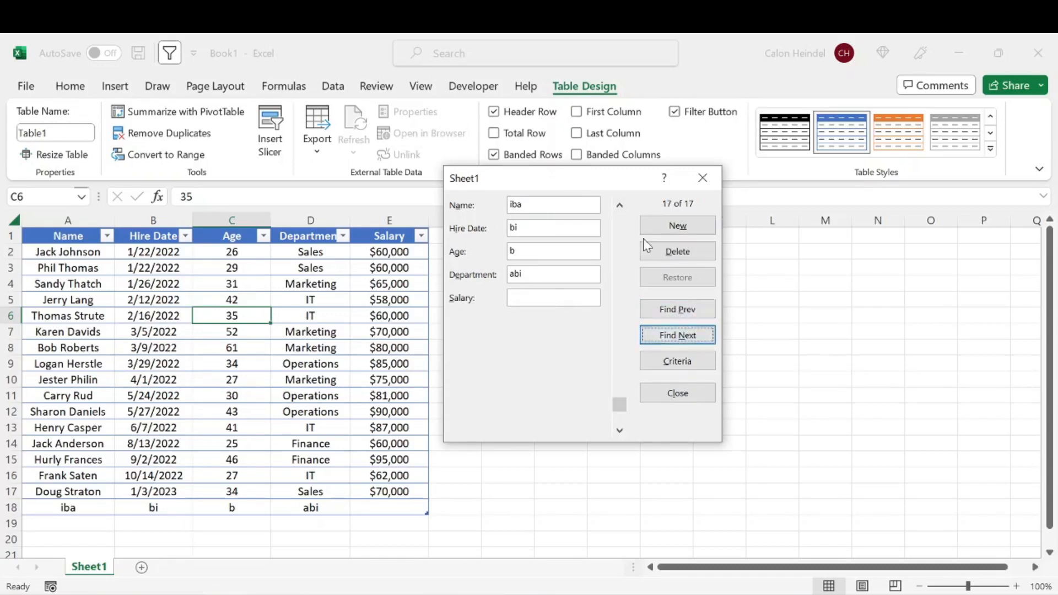
pyautogui.click(678, 254)
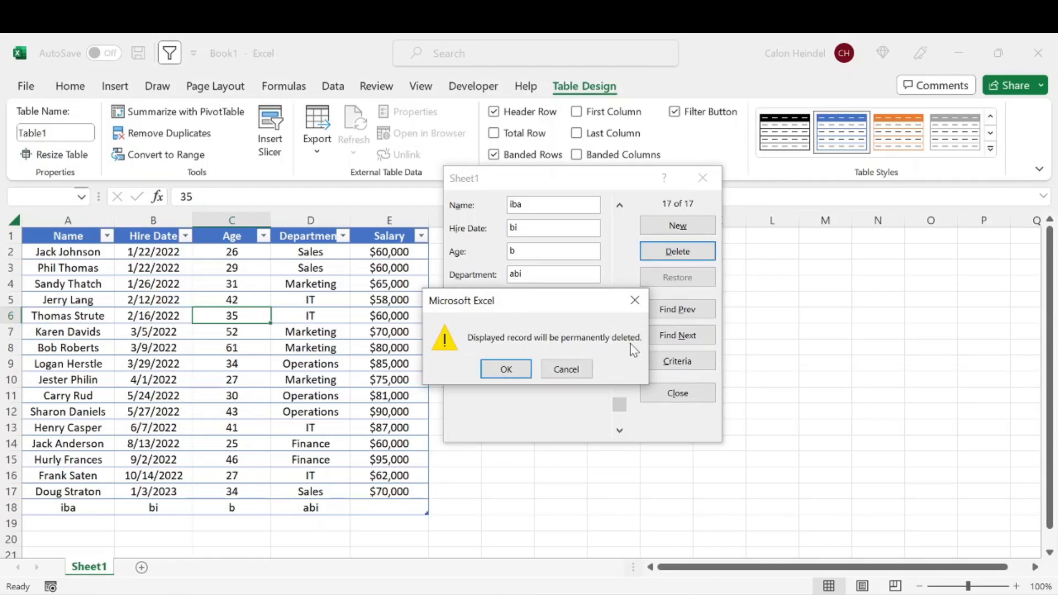
pyautogui.click(498, 367)
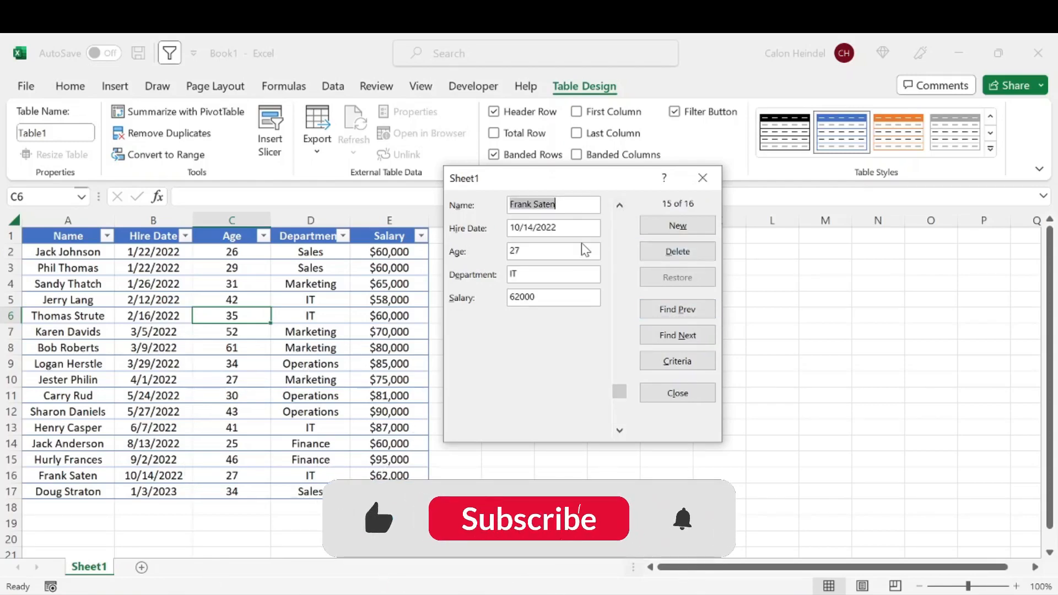
# Search the form's records using the criterion "Sales" for Department.
pyautogui.click(677, 364)
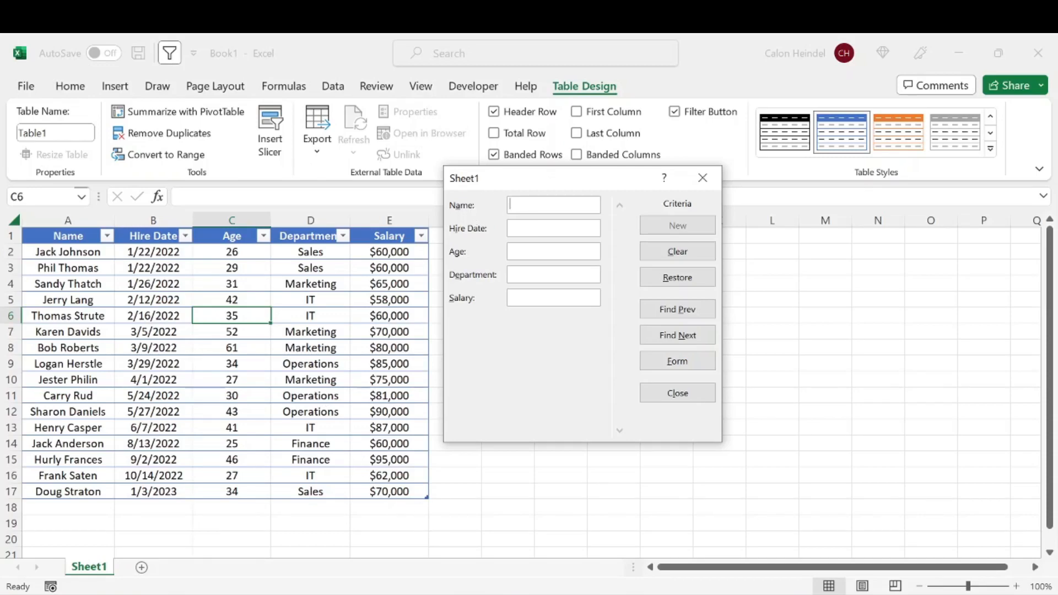
pyautogui.click(529, 252)
pyautogui.write('Sales')
pyautogui.press('Return')
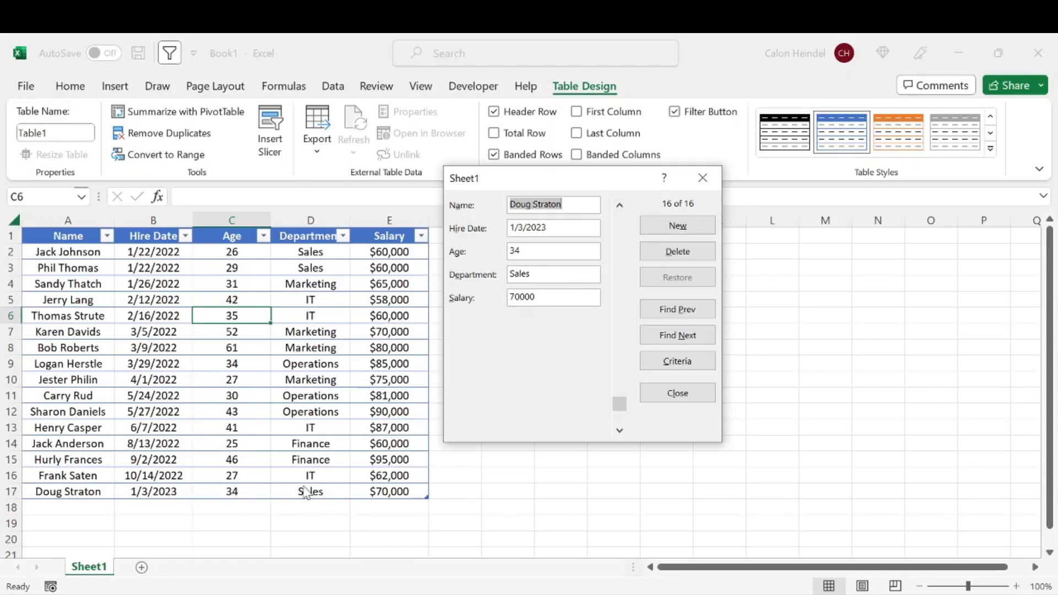
# Browse the records matching the Sales criterion back to the first match and forward to the last one.
pyautogui.click(678, 310)
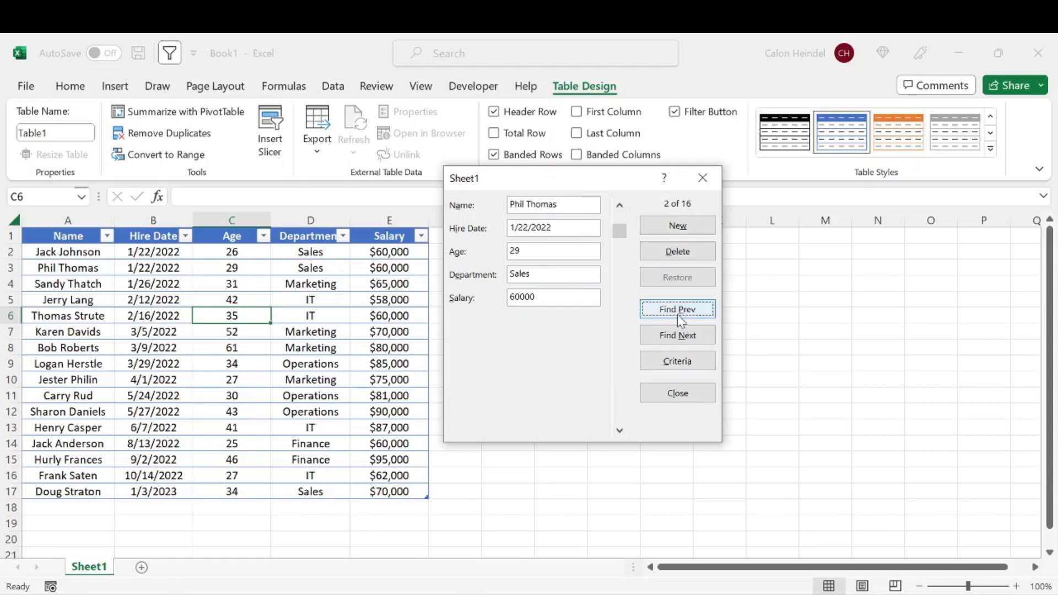
pyautogui.click(681, 311)
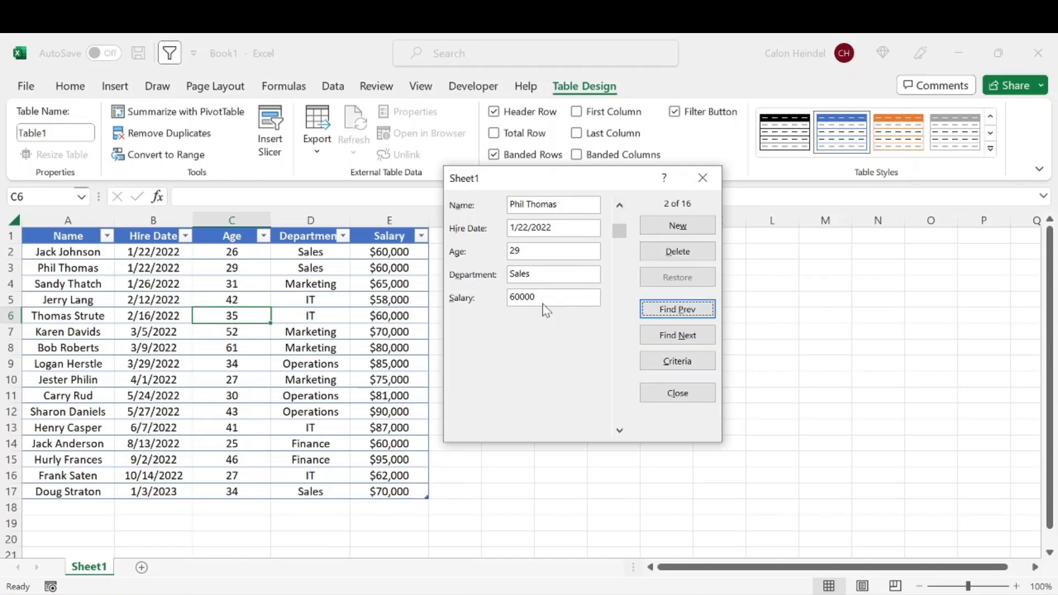
pyautogui.click(673, 312)
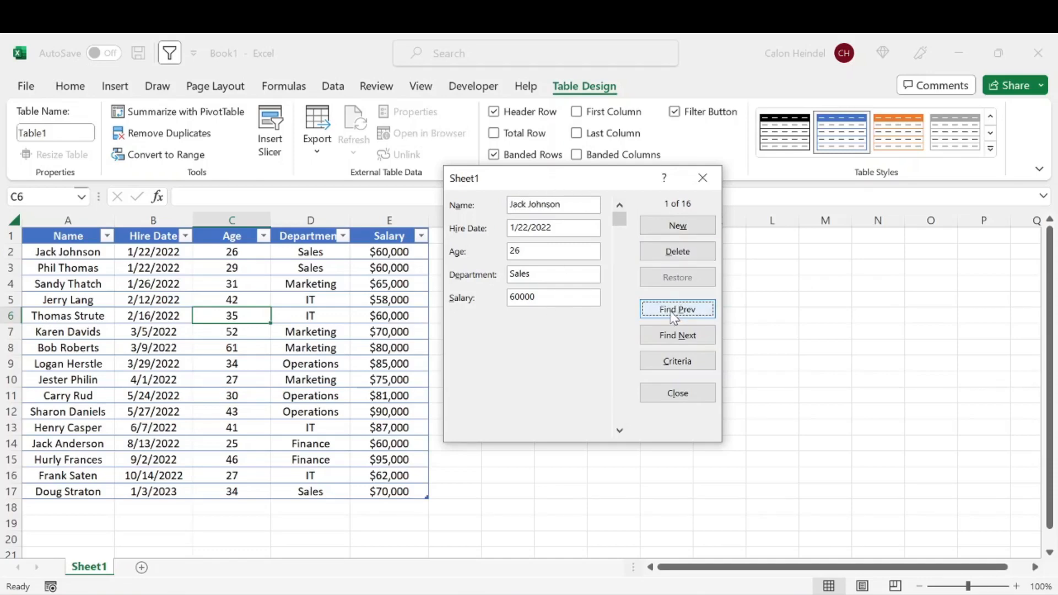
pyautogui.click(673, 335)
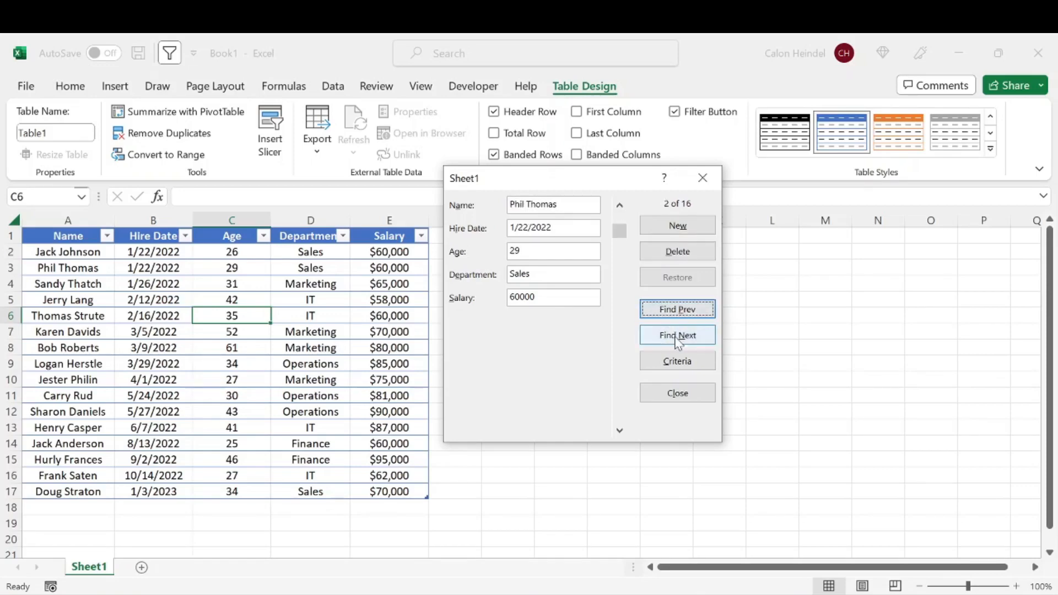
pyautogui.click(677, 337)
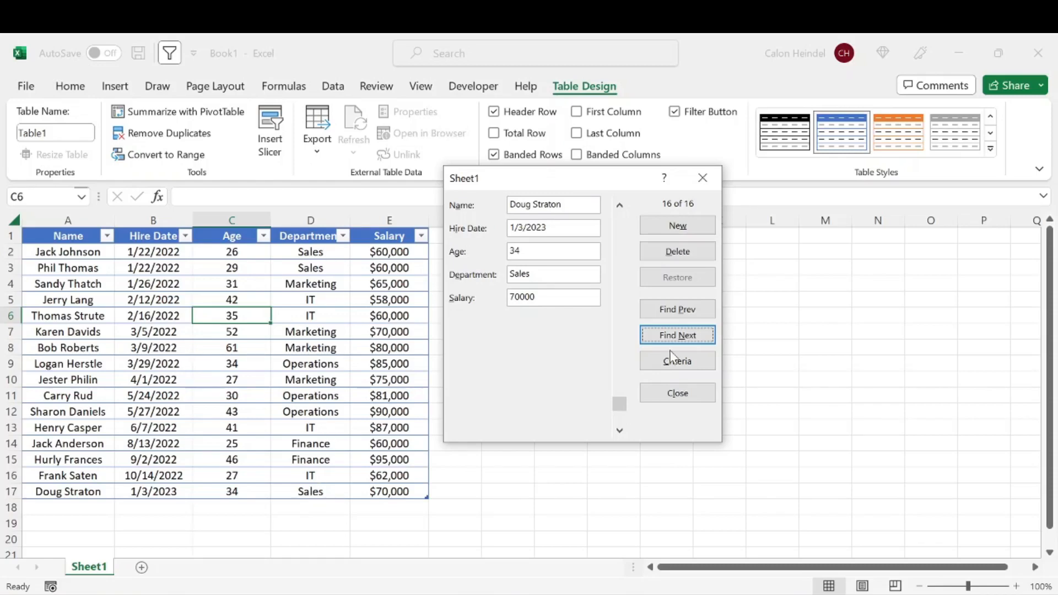
# Clear the Department criterion from the form's search criteria and close the form.
pyautogui.click(677, 362)
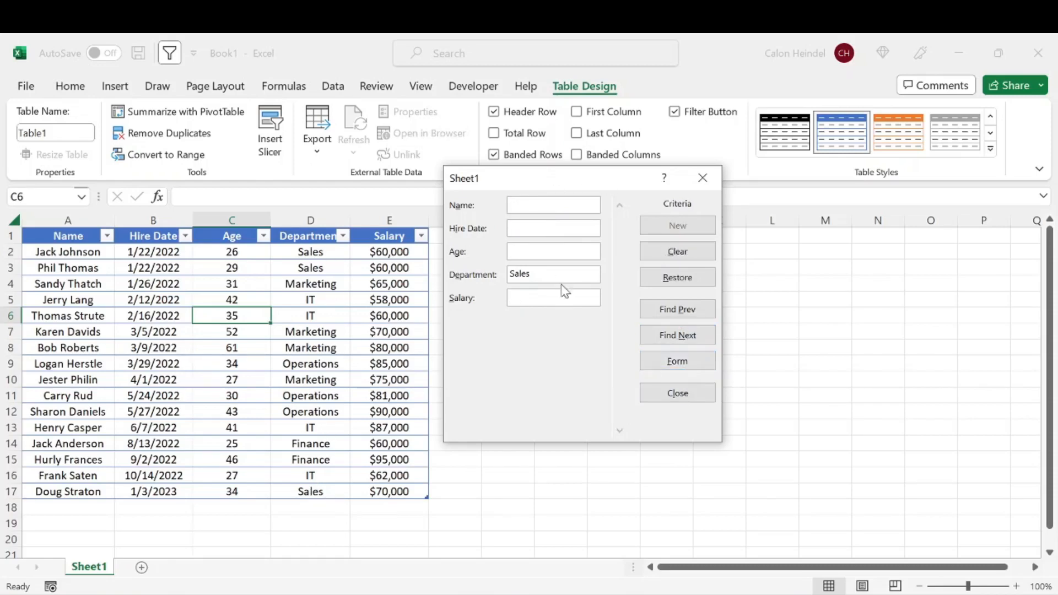
pyautogui.click(486, 279)
pyautogui.press('Delete')
pyautogui.click(685, 393)
pyautogui.click(490, 314)
pyautogui.moveTo(44, 251); pyautogui.dragTo(385, 489)
pyautogui.click(276, 361)
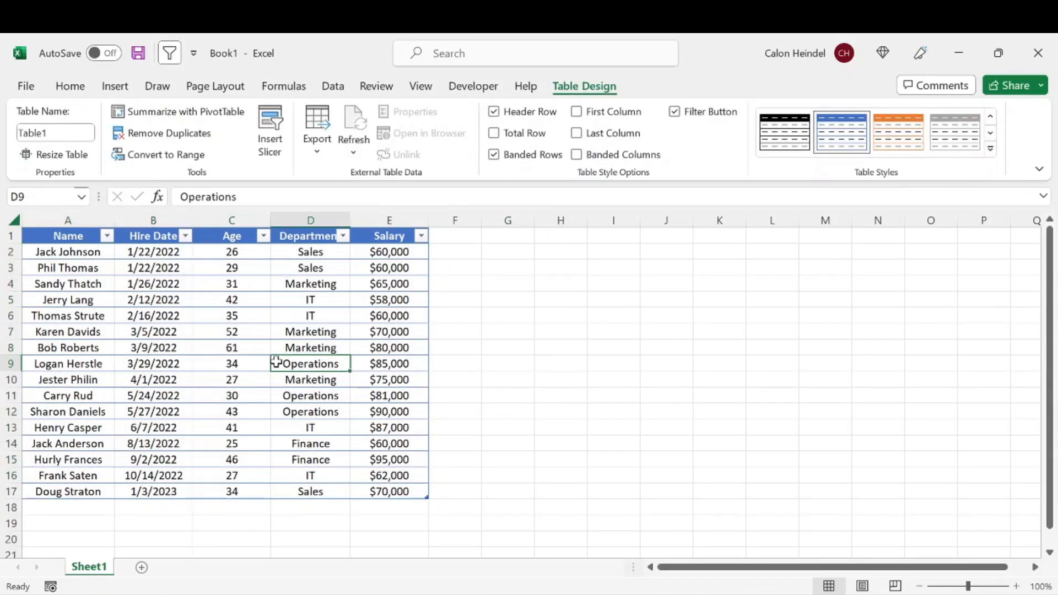